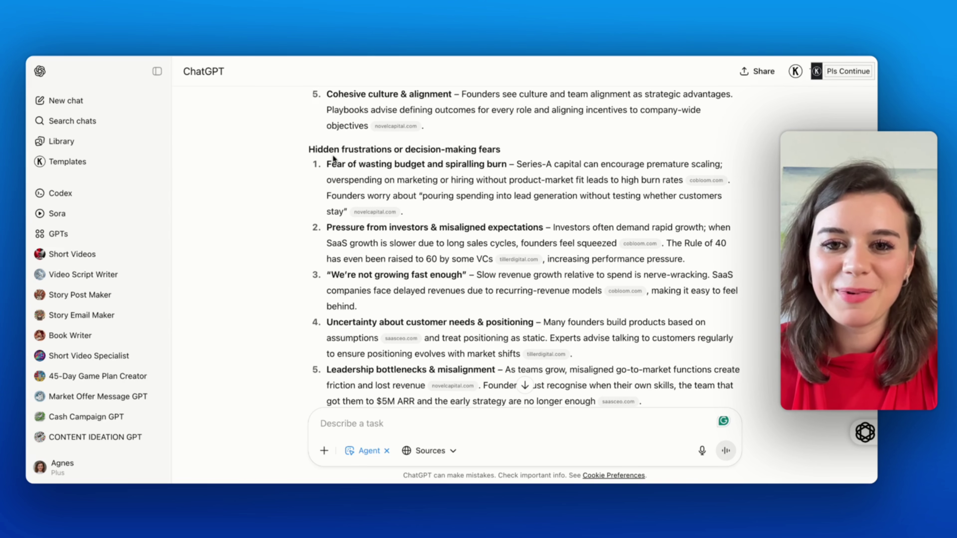
# - Review the Series-A SaaS founder report: hidden frustrations, transformational outcomes, positioning statement, landing-page headlines, cold message opener and LinkedIn ad hook
pyautogui.scroll(-2, 334, 159)
pyautogui.scroll(-2, 376, 129)
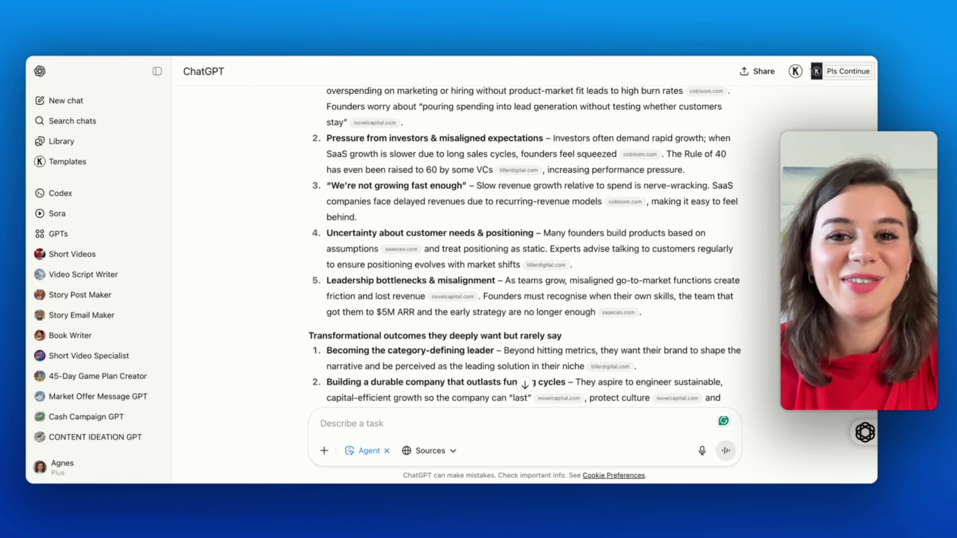
pyautogui.scroll(-5, 524, 249)
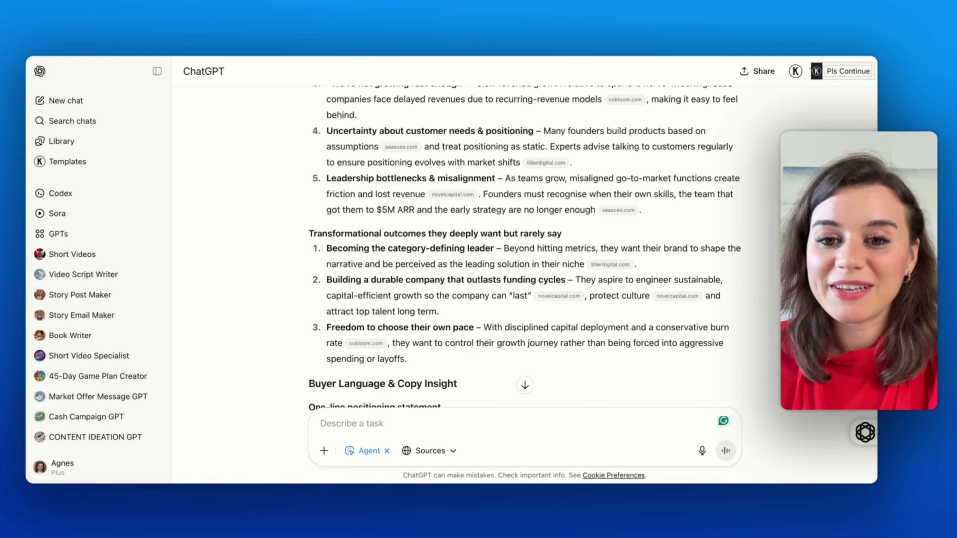
pyautogui.scroll(-7, 488, 232)
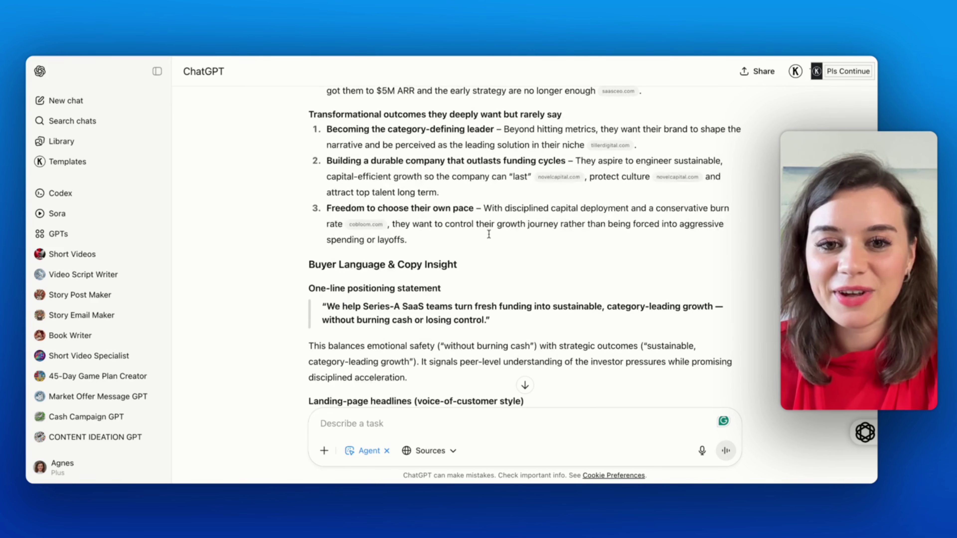
pyautogui.scroll(-3, 488, 234)
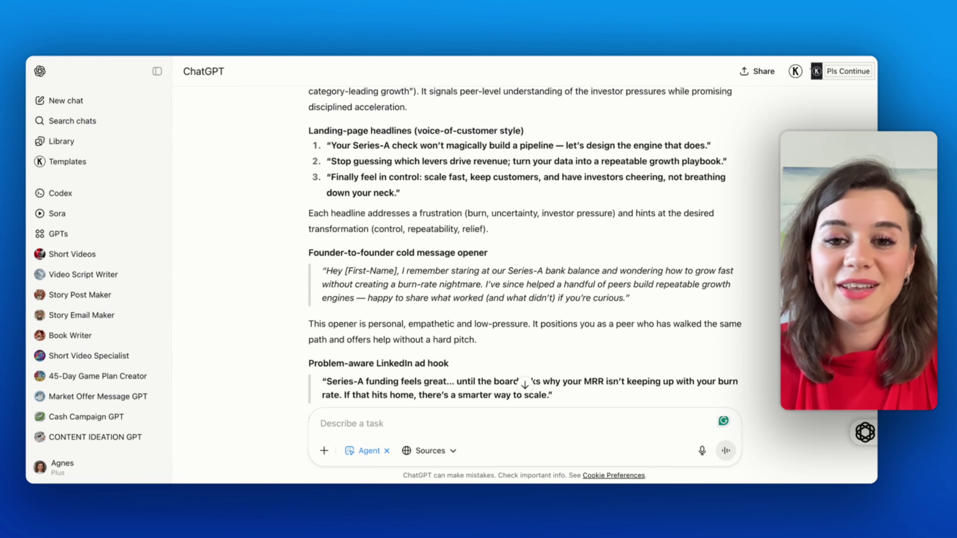
pyautogui.scroll(2, 529, 197)
pyautogui.scroll(-5, 529, 197)
pyautogui.scroll(10, 530, 198)
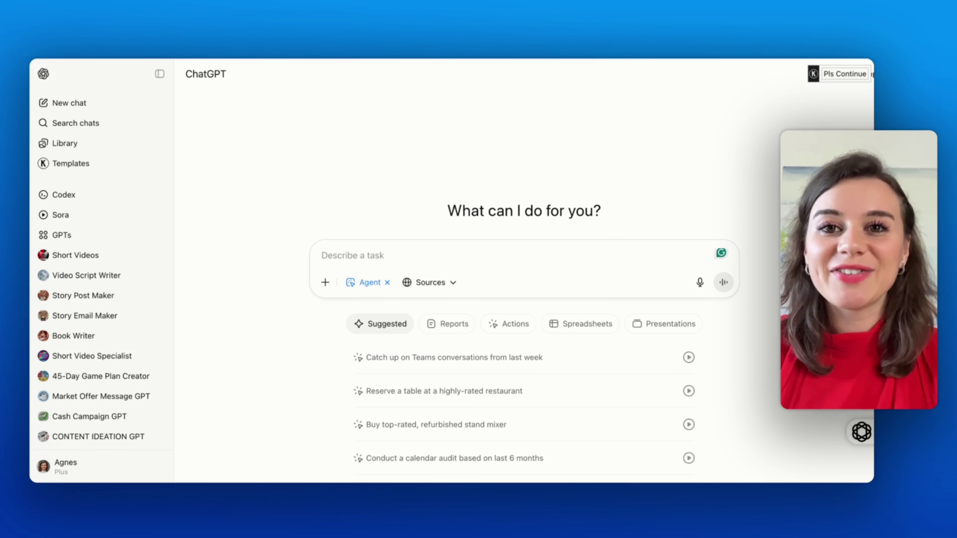
# - Paste the agent prompt requesting digital-first, lean-budget business ideas in a table comparing trend strength, competition level, estimated market size and 0–10 opportunity score
pyautogui.press('super+v')
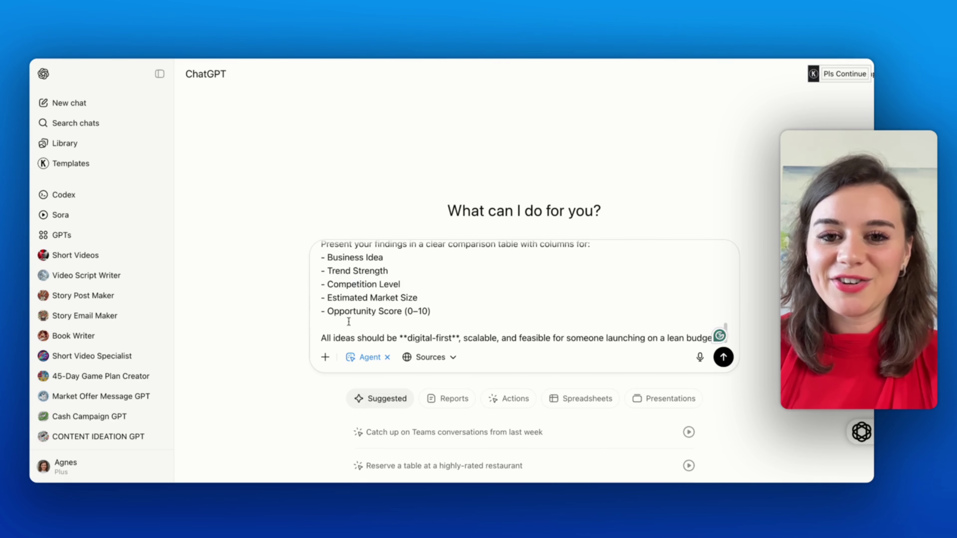
pyautogui.scroll(10, 400, 315)
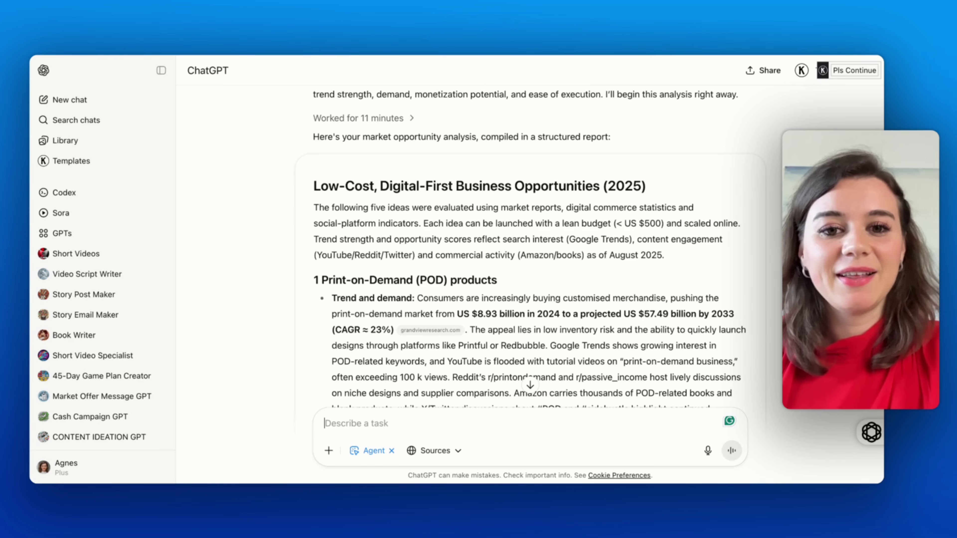
# - Read the trend, competition, market size and opportunity assessment of each business idea in the low-cost, digital-first opportunities report, including a cited source
pyautogui.scroll(-5, 527, 245)
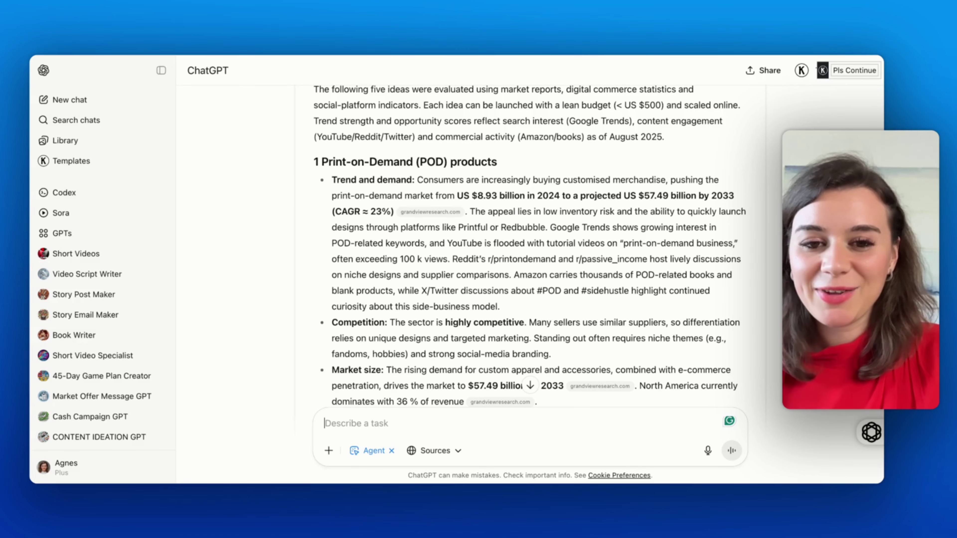
pyautogui.scroll(-2, 528, 245)
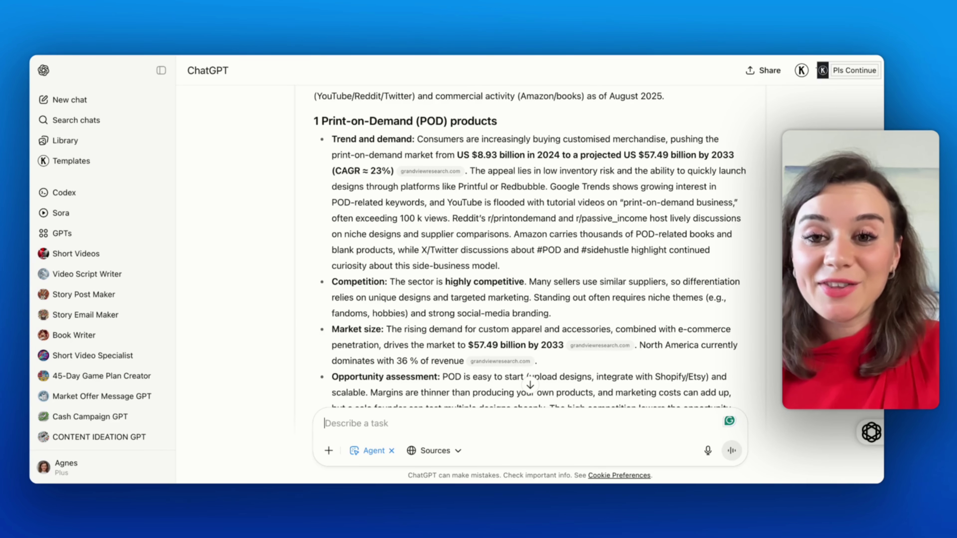
pyautogui.scroll(-5, 528, 245)
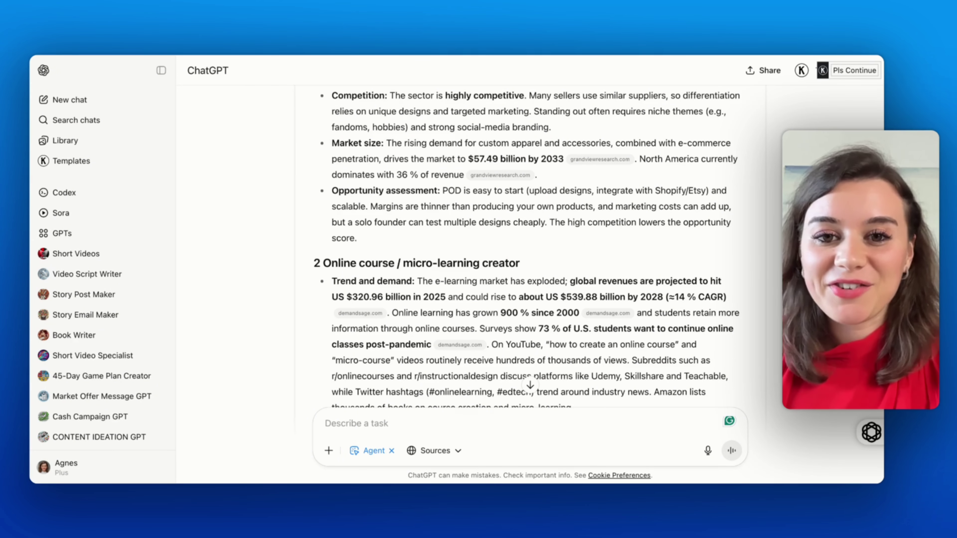
pyautogui.scroll(-4, 528, 245)
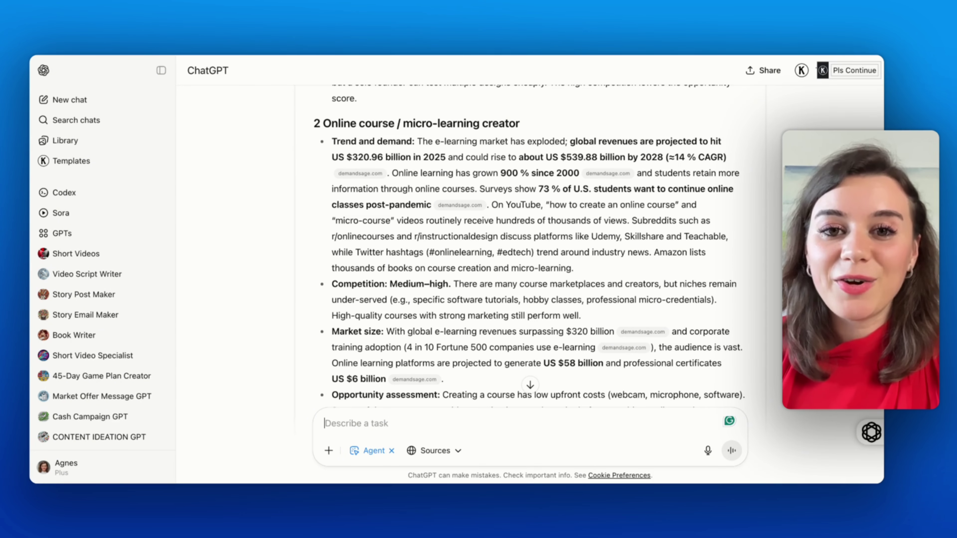
pyautogui.moveTo(359, 176)
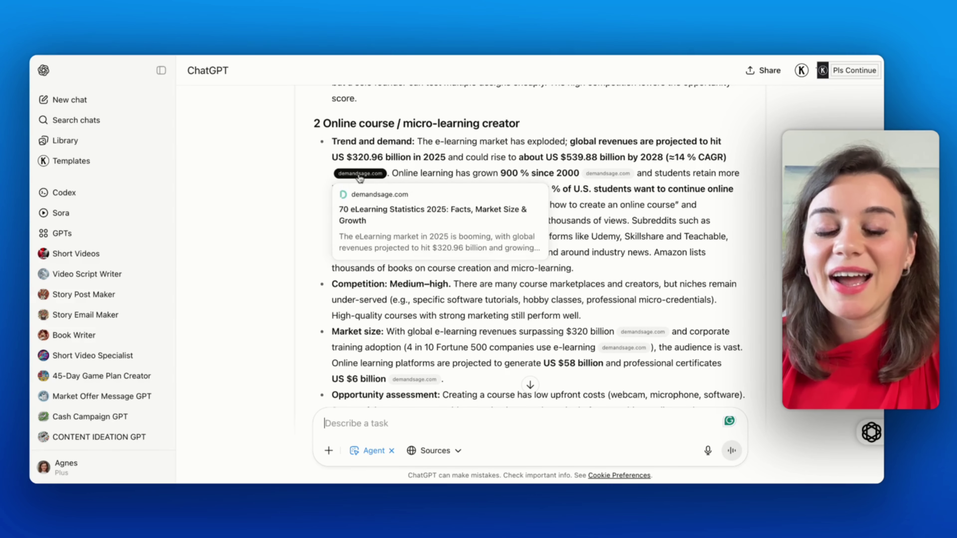
pyautogui.scroll(-1, 492, 164)
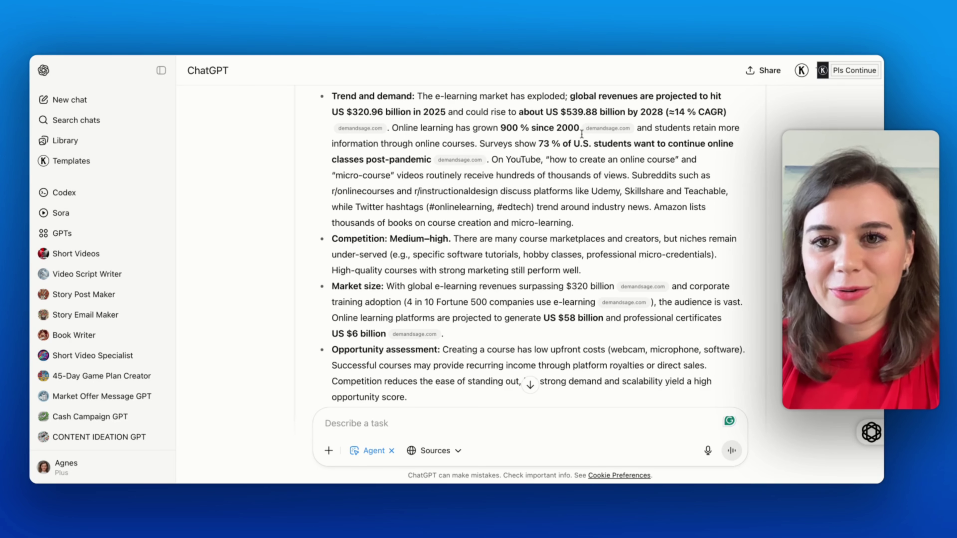
pyautogui.scroll(-7, 622, 196)
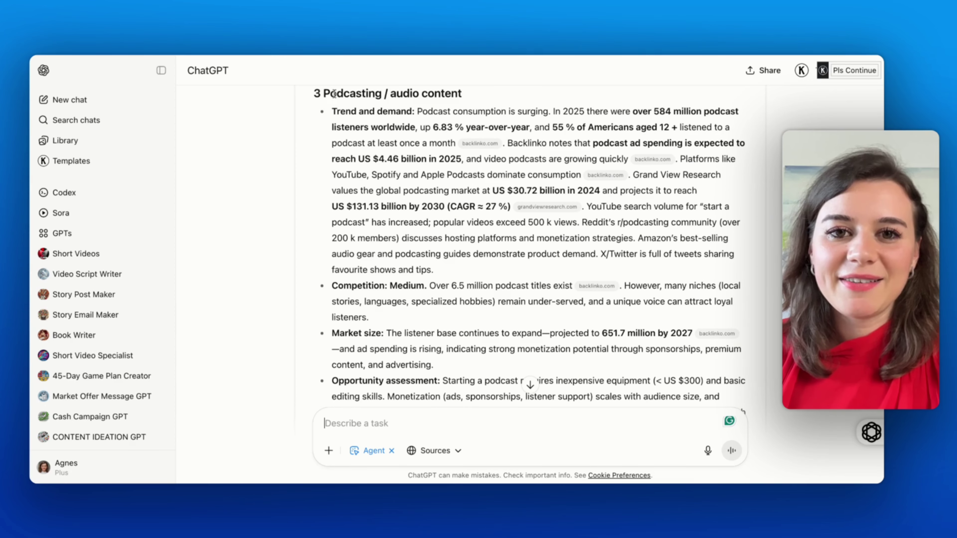
pyautogui.scroll(-6, 333, 99)
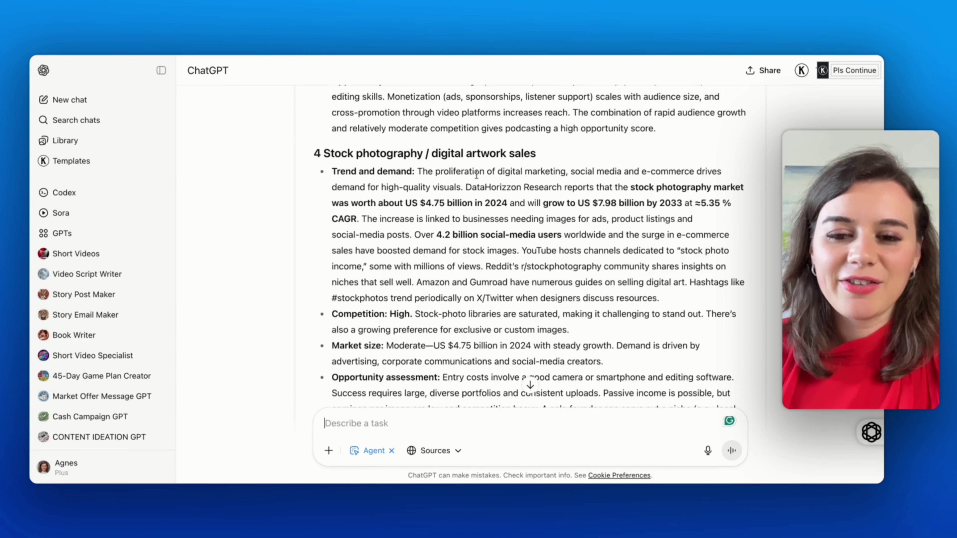
pyautogui.scroll(-7, 476, 174)
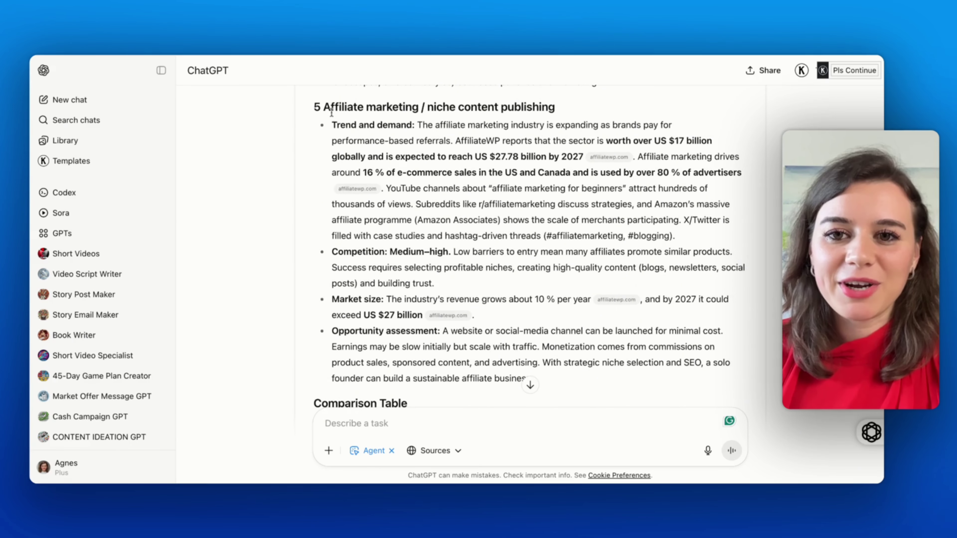
# - Examine the comparison table's trend strength, competition level, estimated market size and opportunity score for each business idea
pyautogui.scroll(-8, 331, 112)
pyautogui.scroll(2, 401, 187)
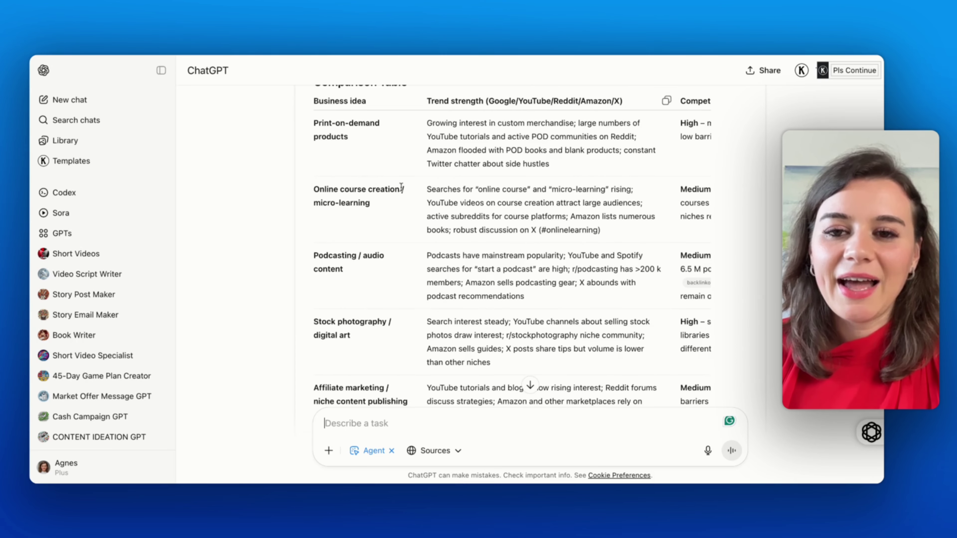
pyautogui.hscroll(10, 401, 186)
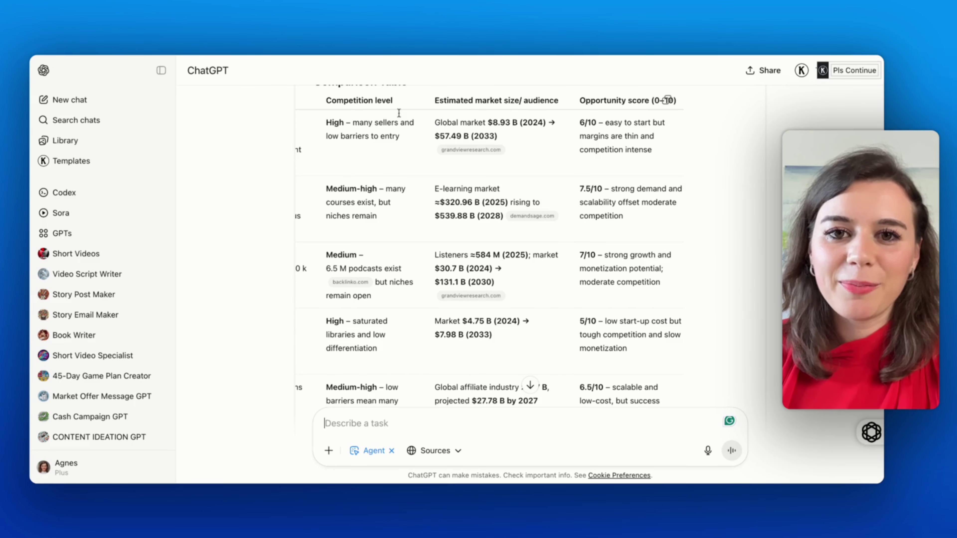
pyautogui.scroll(1, 481, 140)
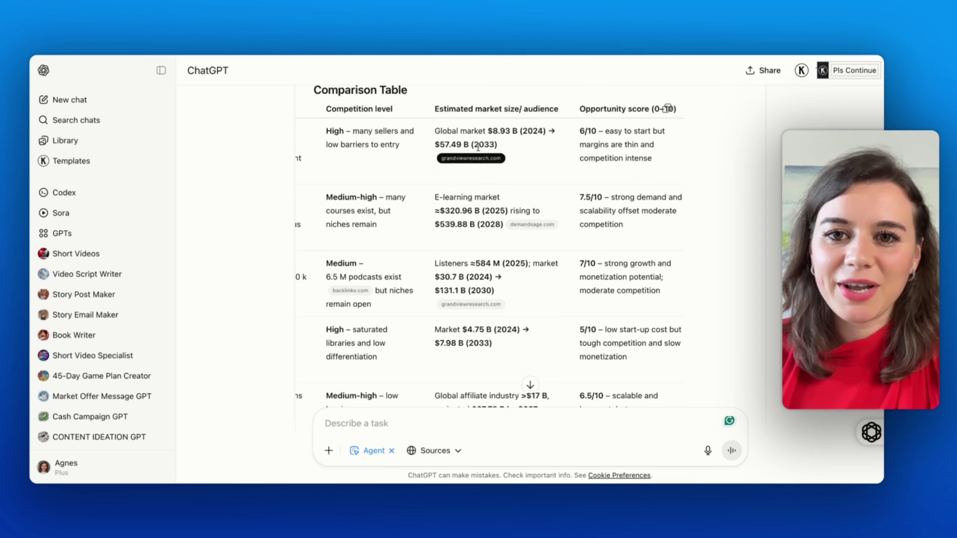
pyautogui.scroll(-4, 481, 145)
pyautogui.scroll(3, 479, 151)
pyautogui.scroll(1, 479, 152)
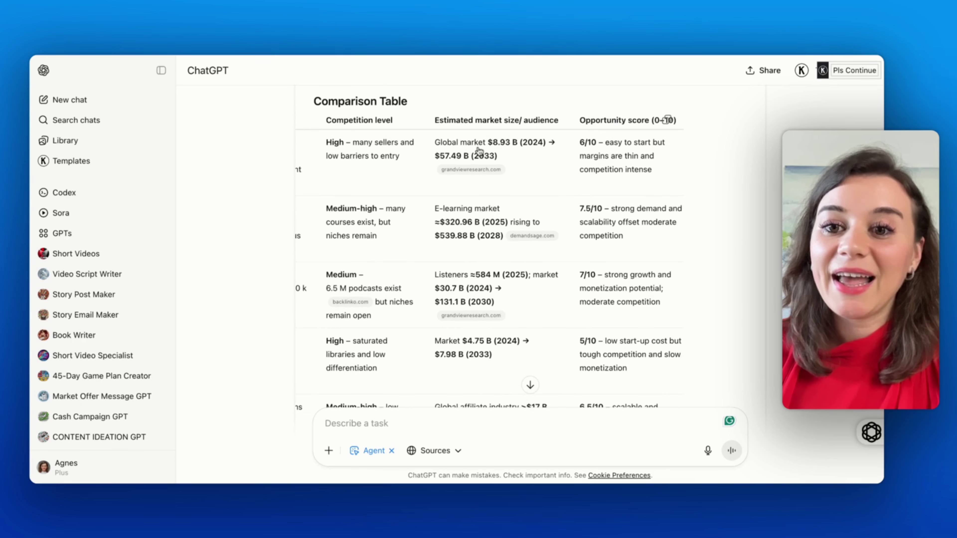
pyautogui.hscroll(-10, 647, 178)
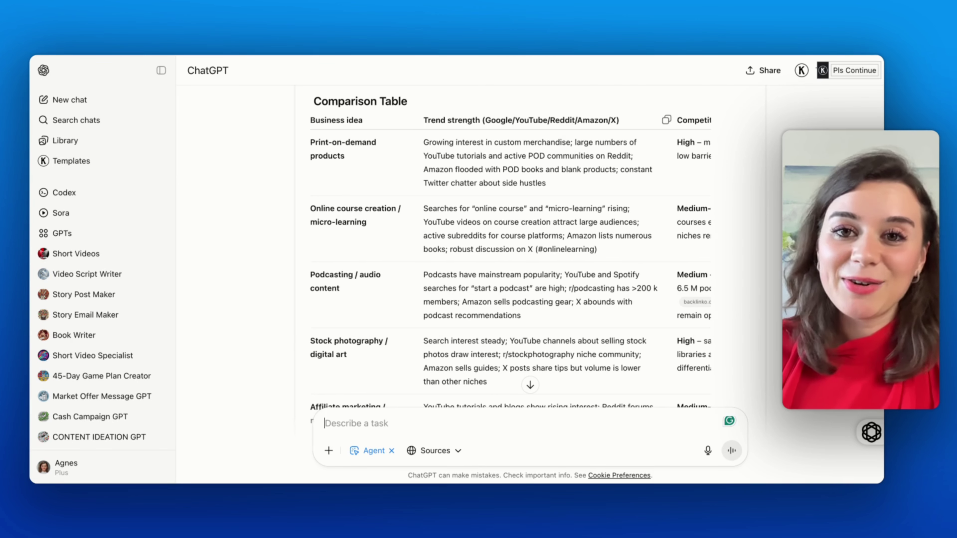
pyautogui.hscroll(10, 337, 213)
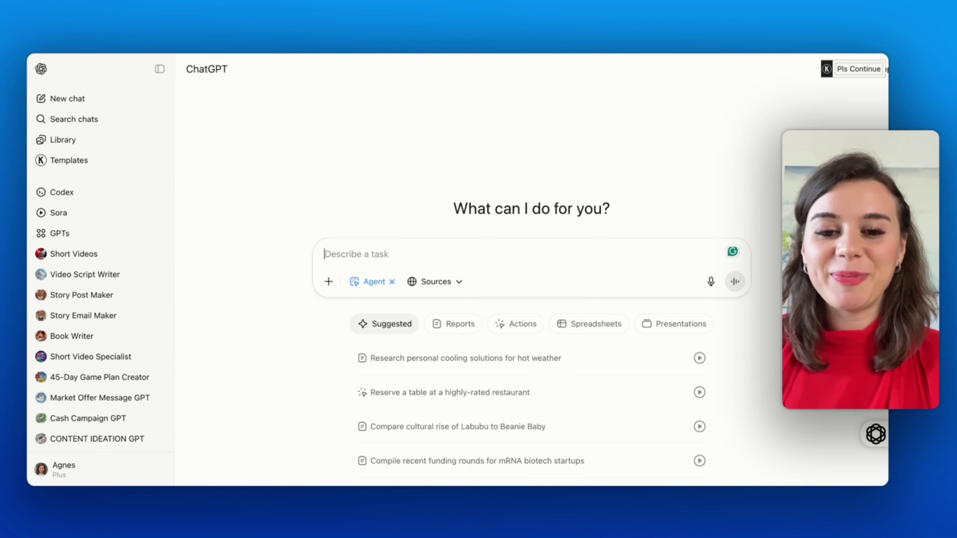
# - Paste the agent prompt for a digital product launch report with a market audit, product ideas and a low-ticket offer outline for AI tools for creators
pyautogui.press('super+v')
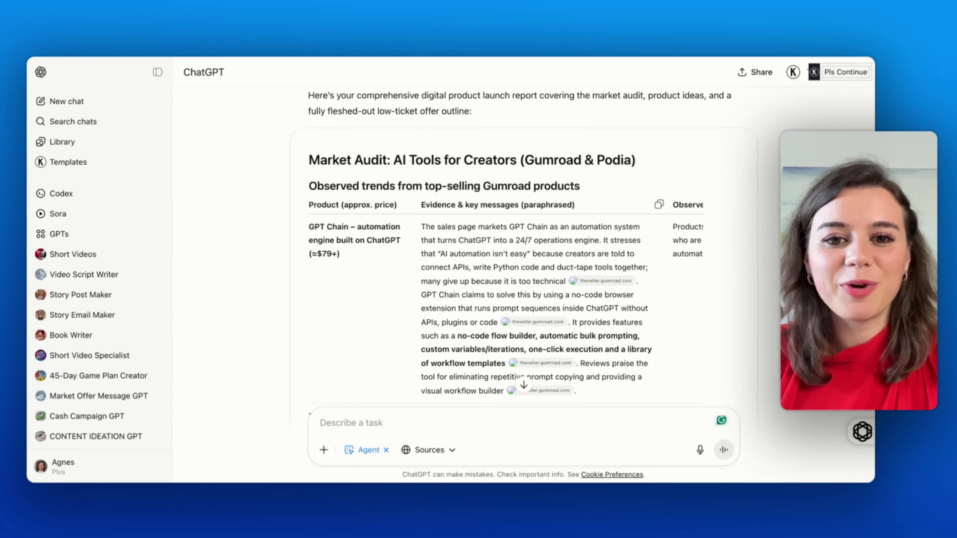
# - Review the AI Tools for Creators market audit: top-selling Gumroad products, under-addressed pain points and opportunities for unique positioning
pyautogui.scroll(-1, 520, 253)
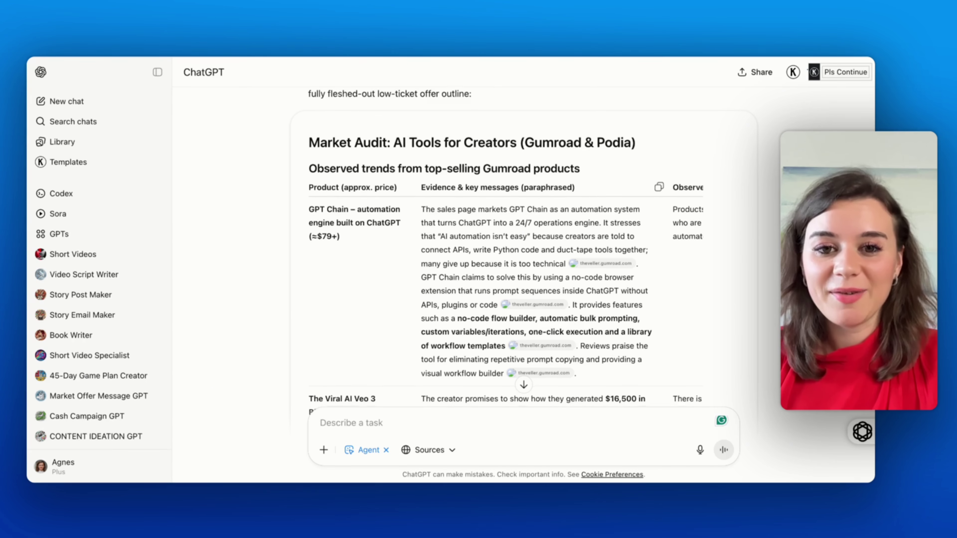
pyautogui.scroll(-5, 480, 267)
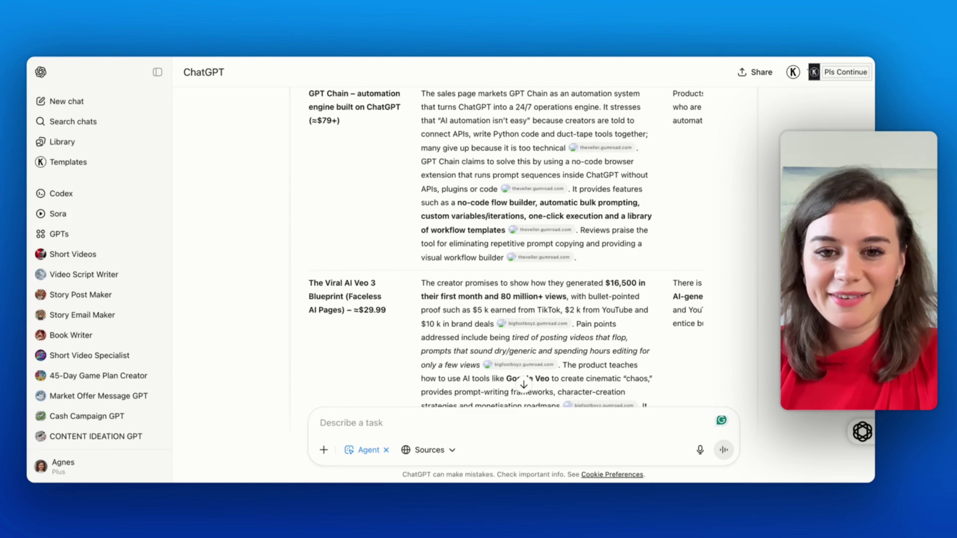
pyautogui.scroll(-6, 520, 245)
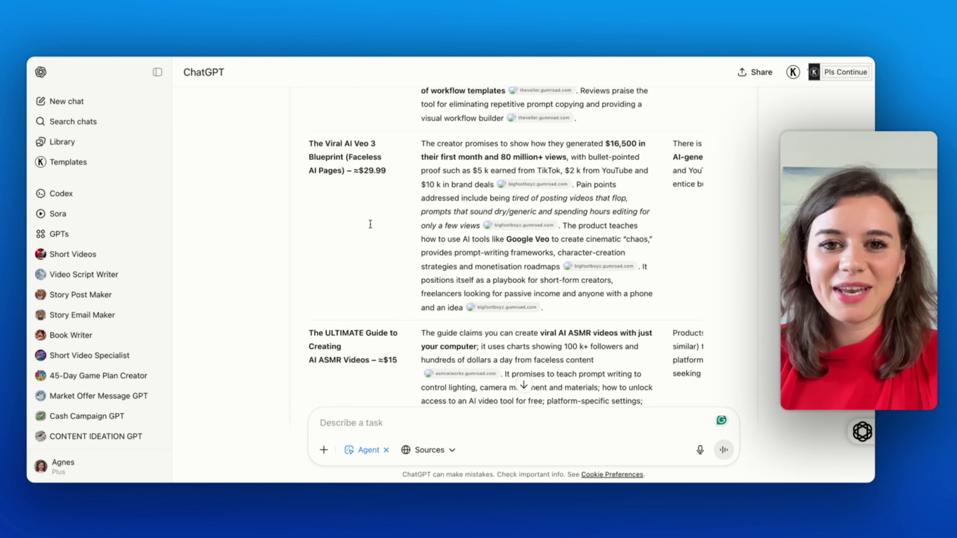
pyautogui.scroll(-20, 370, 224)
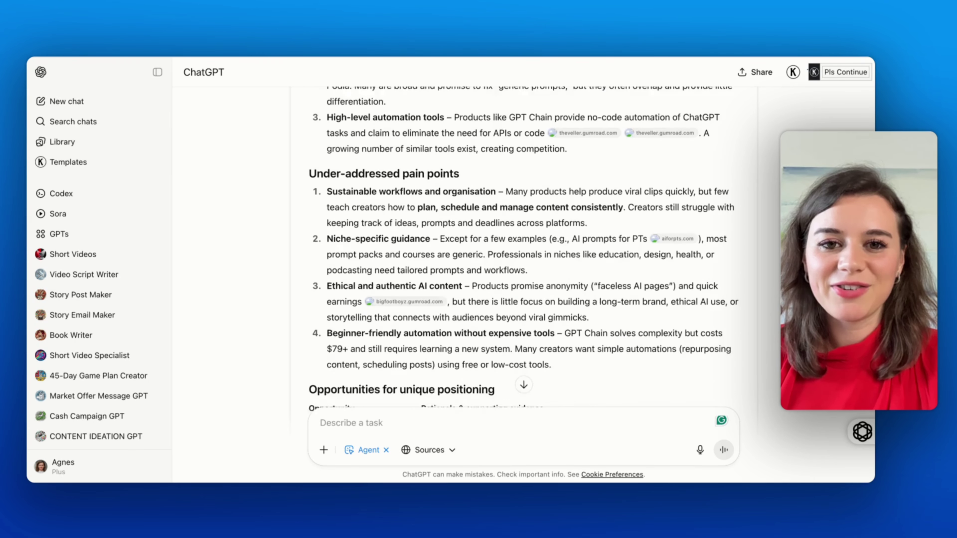
pyautogui.scroll(-2, 523, 251)
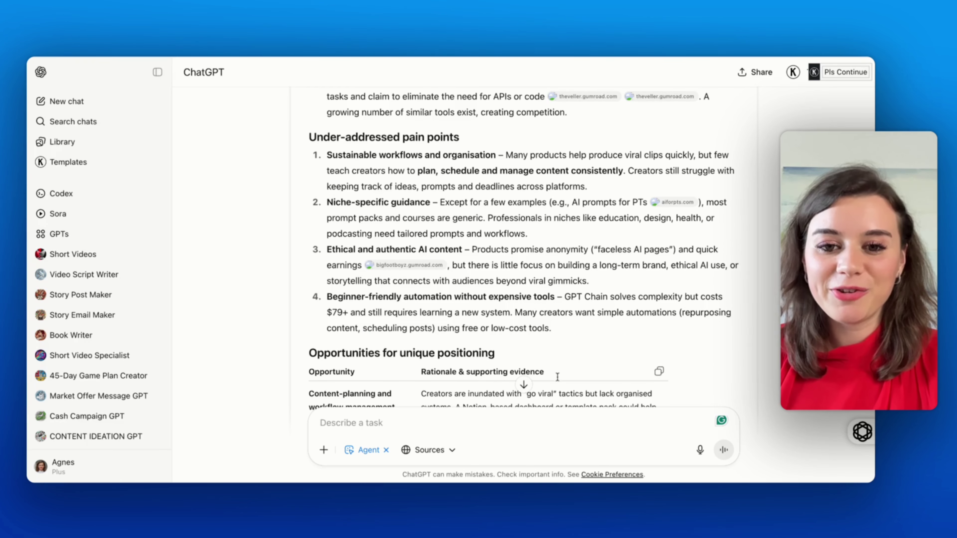
pyautogui.scroll(-1, 425, 338)
pyautogui.scroll(-7, 425, 337)
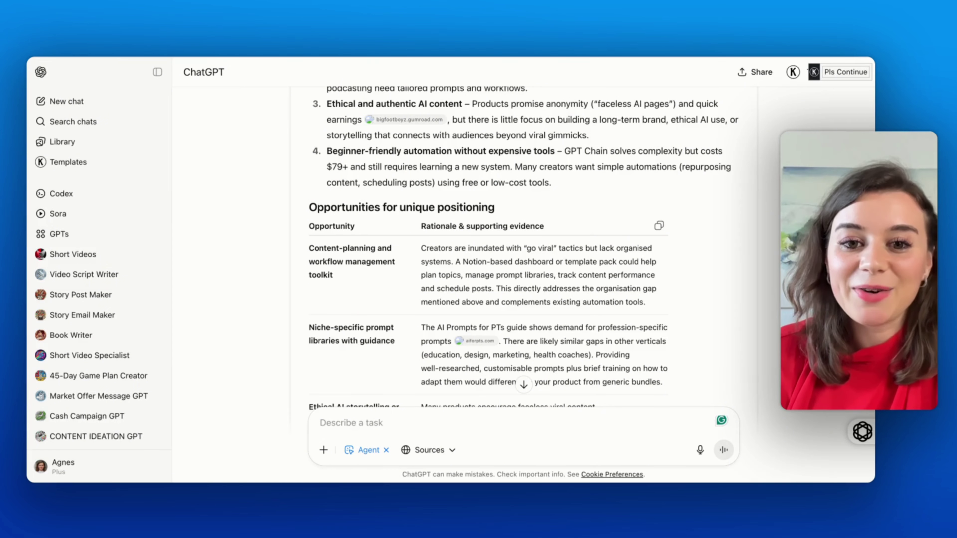
pyautogui.scroll(-1, 523, 248)
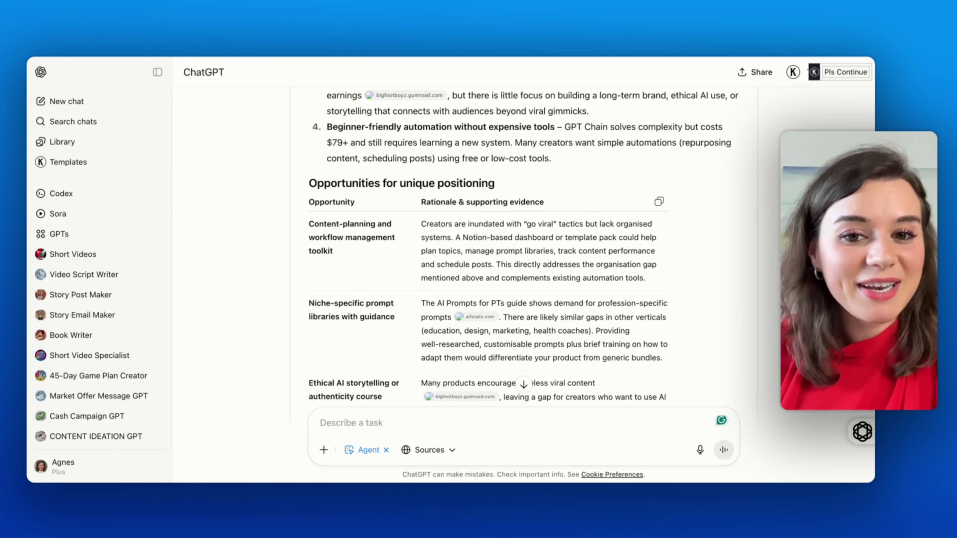
pyautogui.scroll(-5, 488, 245)
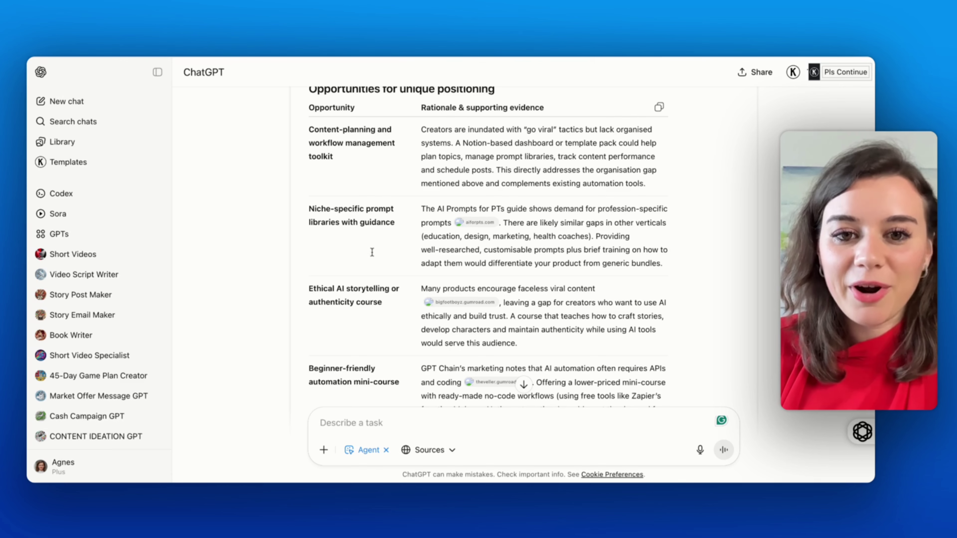
pyautogui.scroll(-1, 372, 252)
pyautogui.scroll(-2, 372, 251)
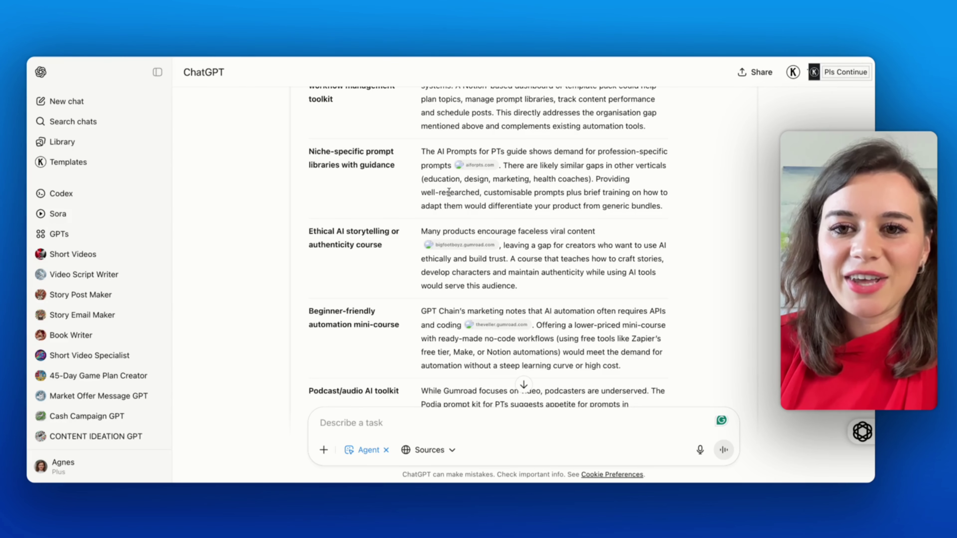
pyautogui.scroll(-3, 567, 170)
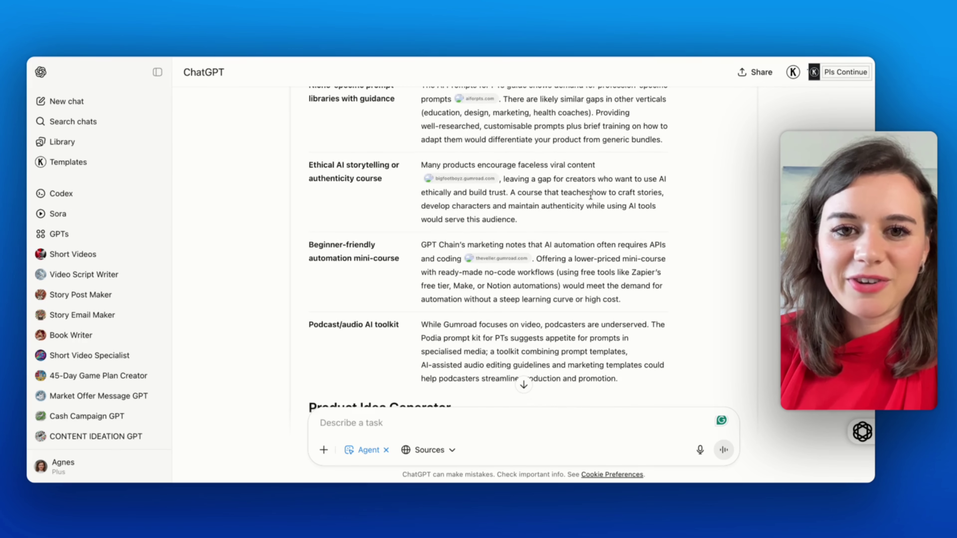
# - Examine the suggested digital product ideas with price ranges and positioning, plus the low-ticket offer outline for the AI-Content Planner & Prompt Vault
pyautogui.scroll(-10, 590, 195)
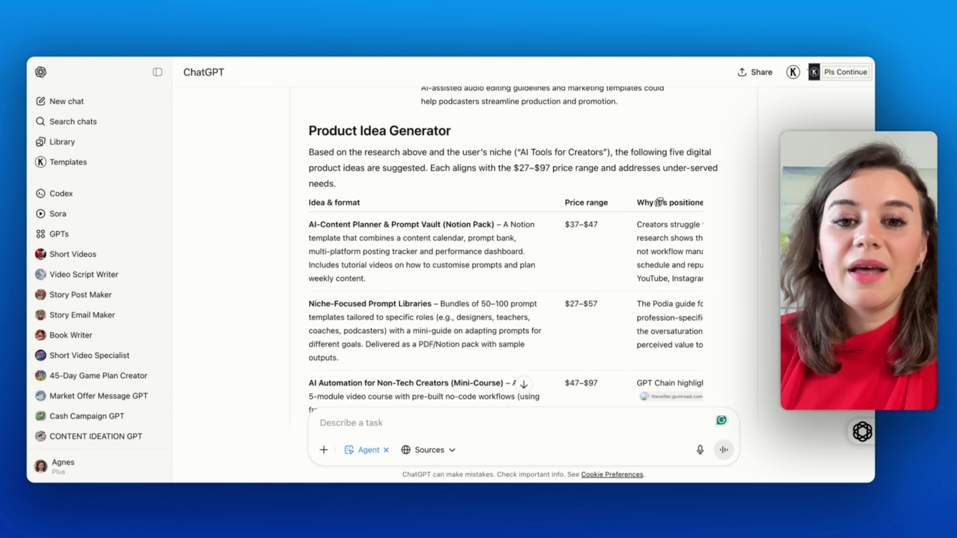
pyautogui.scroll(-8, 469, 230)
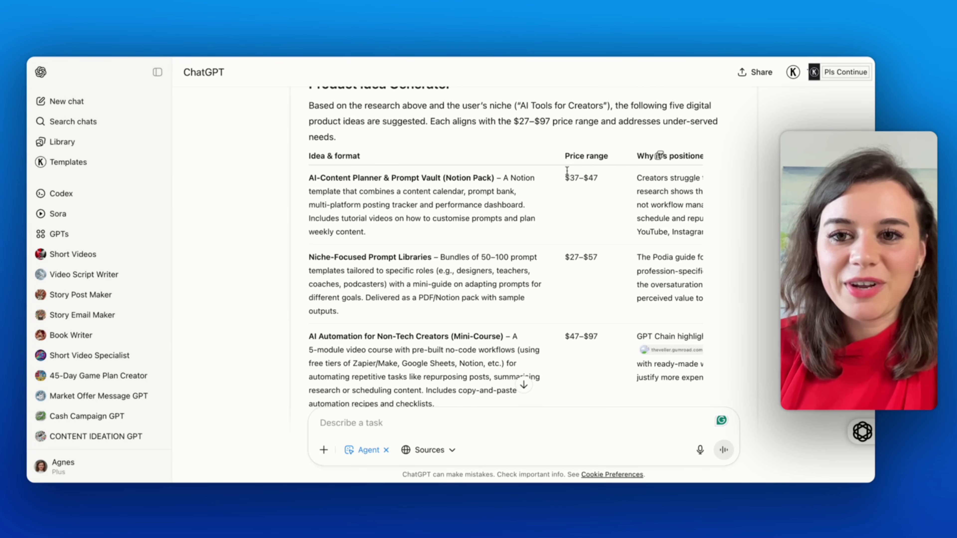
pyautogui.scroll(7, 469, 230)
pyautogui.hscroll(7, 469, 230)
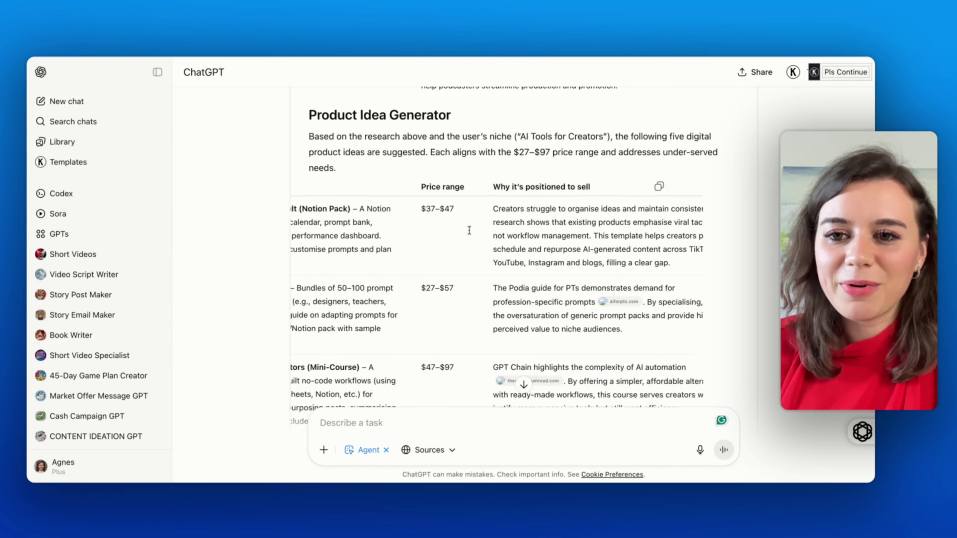
pyautogui.scroll(-15, 555, 182)
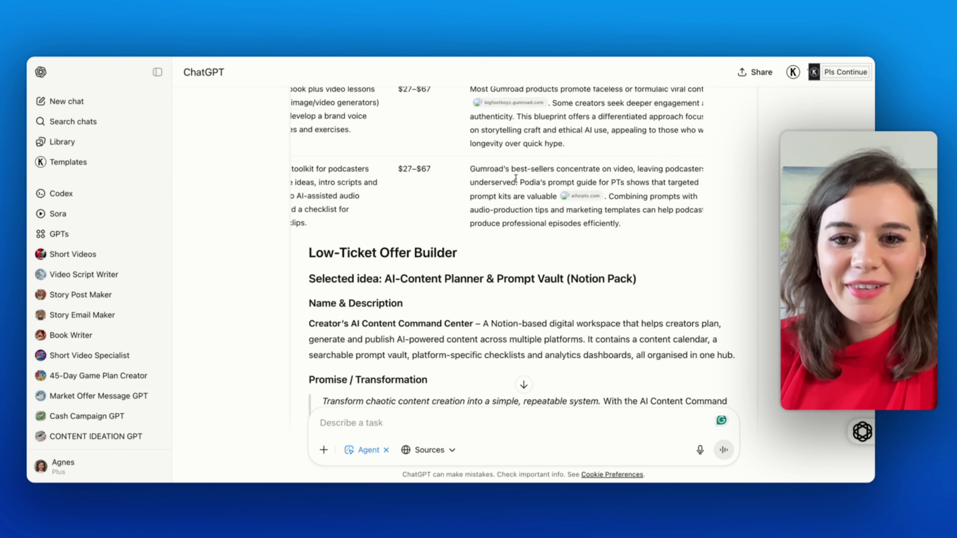
pyautogui.scroll(-8, 348, 131)
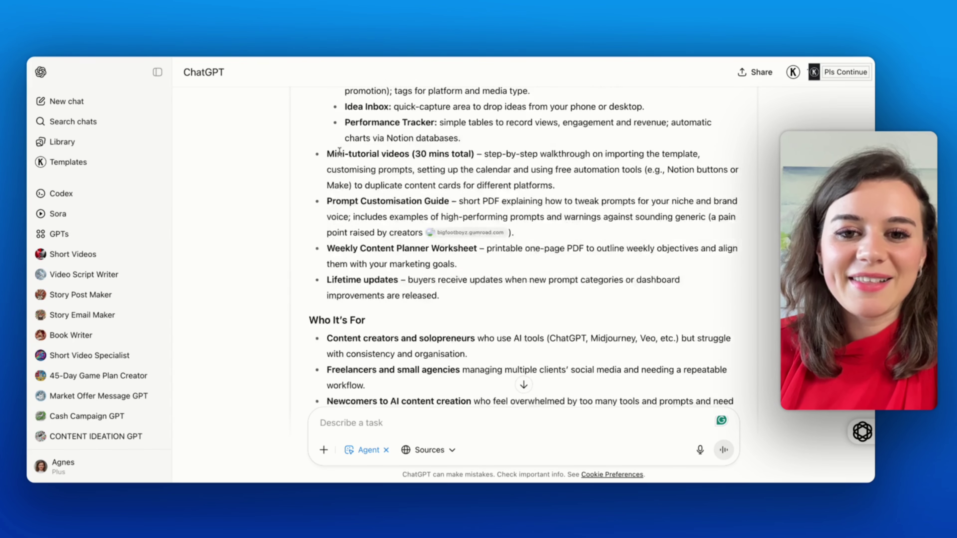
pyautogui.scroll(6, 348, 131)
pyautogui.scroll(-1, 348, 131)
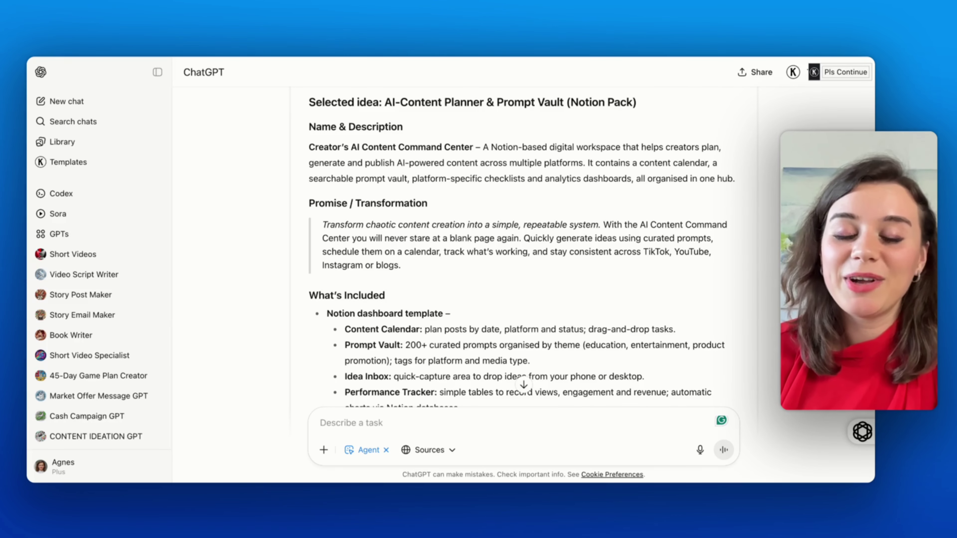